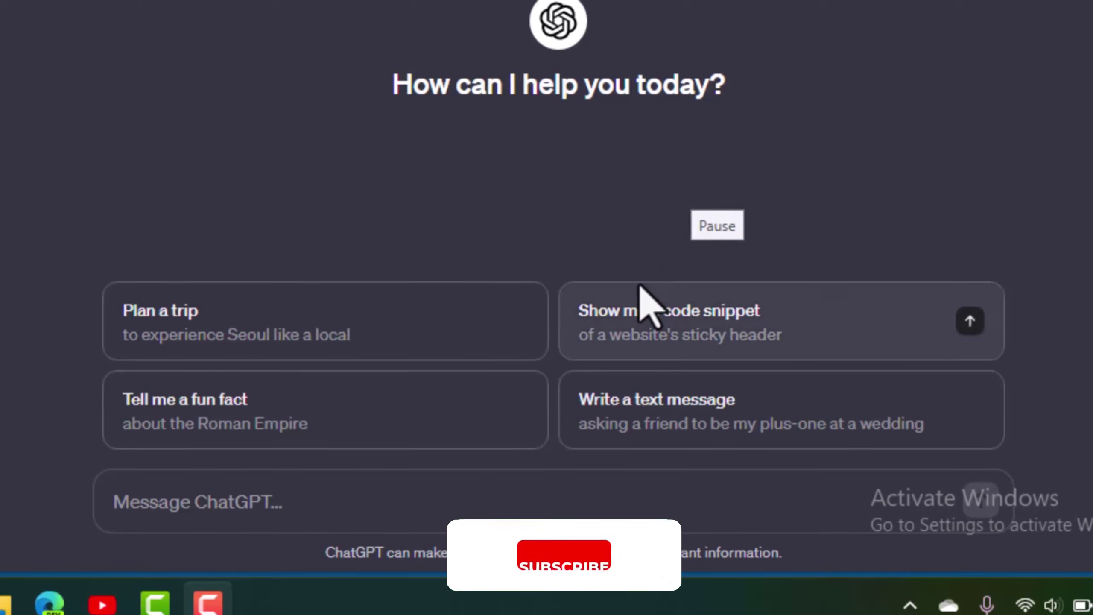
Ask ChatGPT, acting as a social media professional, for a PowerPoint presentation about what social media is
left_click(351, 512)
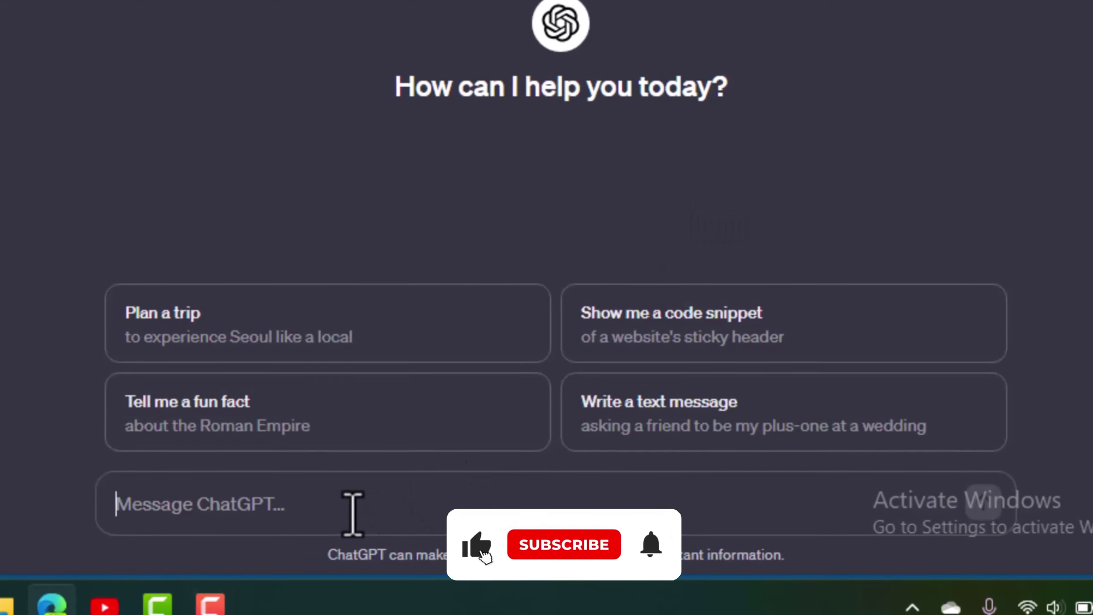
type("WHAT IS")
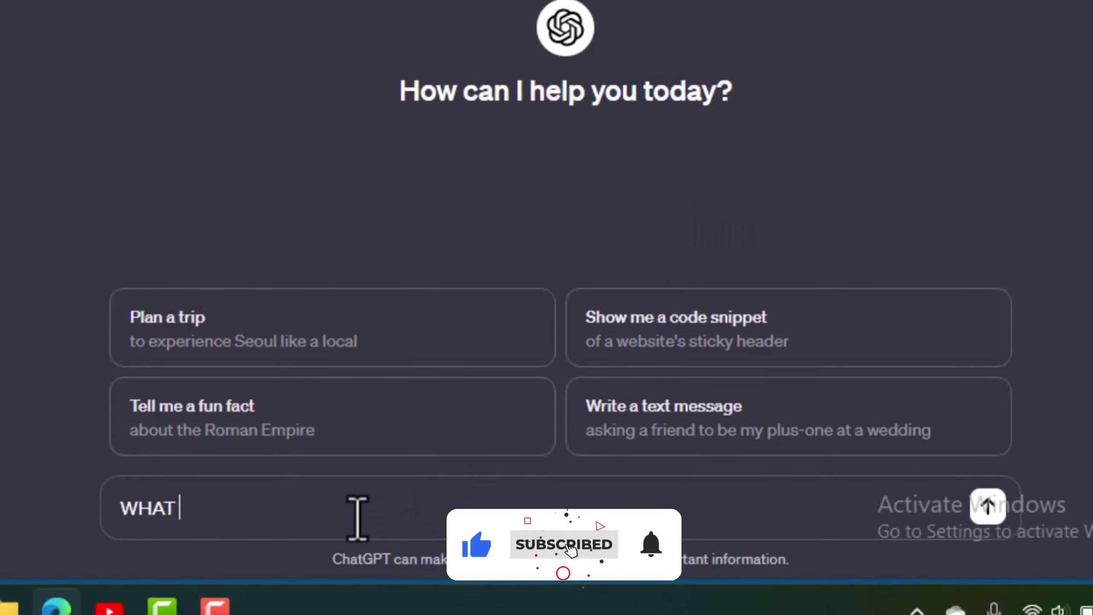
type(" SOCIAL MEDIA, ACT AS A SOCIAL")
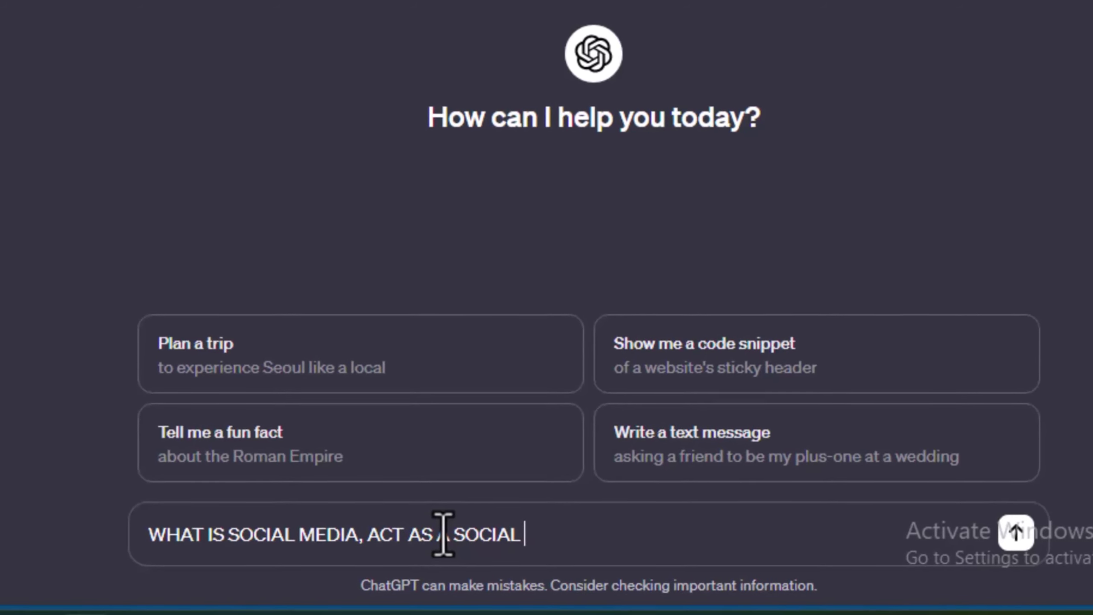
type("PROFESSIONAL AND MAKE A POWERPOINT PRESATATION ABOUT WHAT SOCIAL MEDIA")
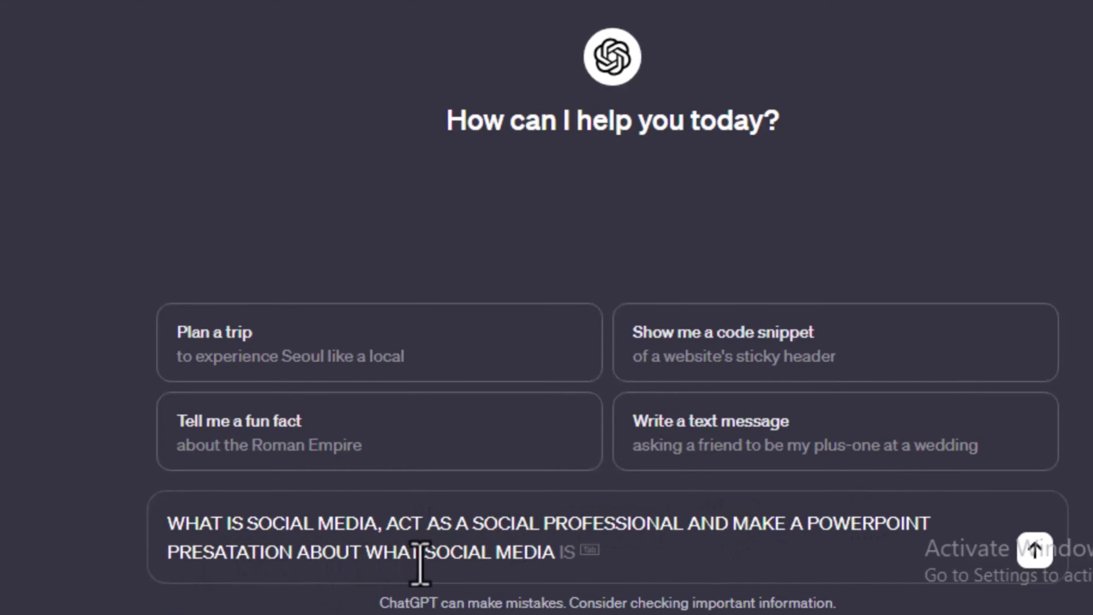
type(".")
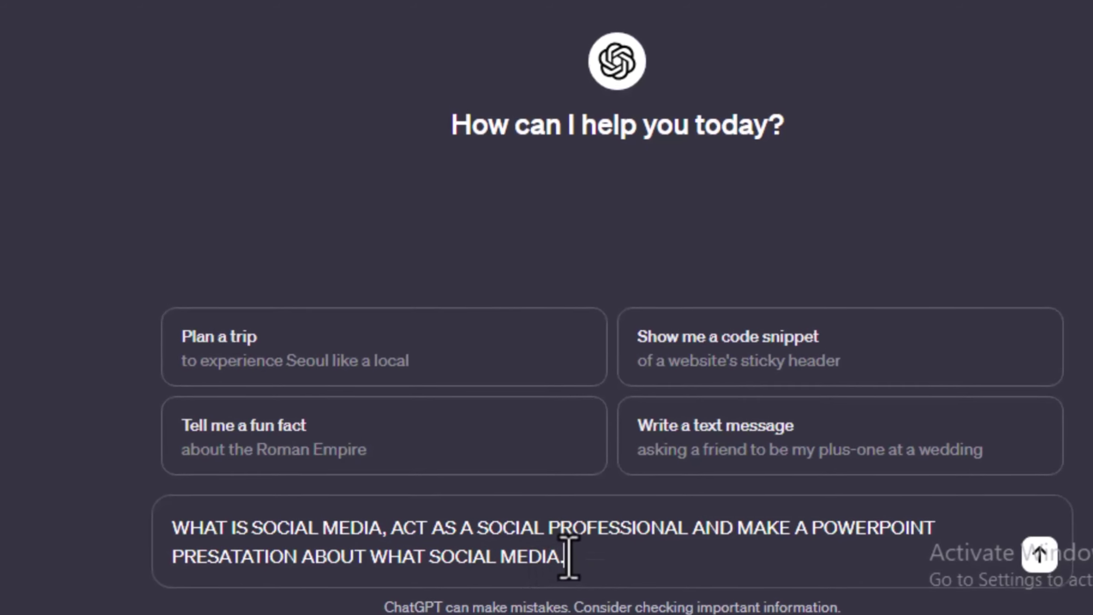
key("Return")
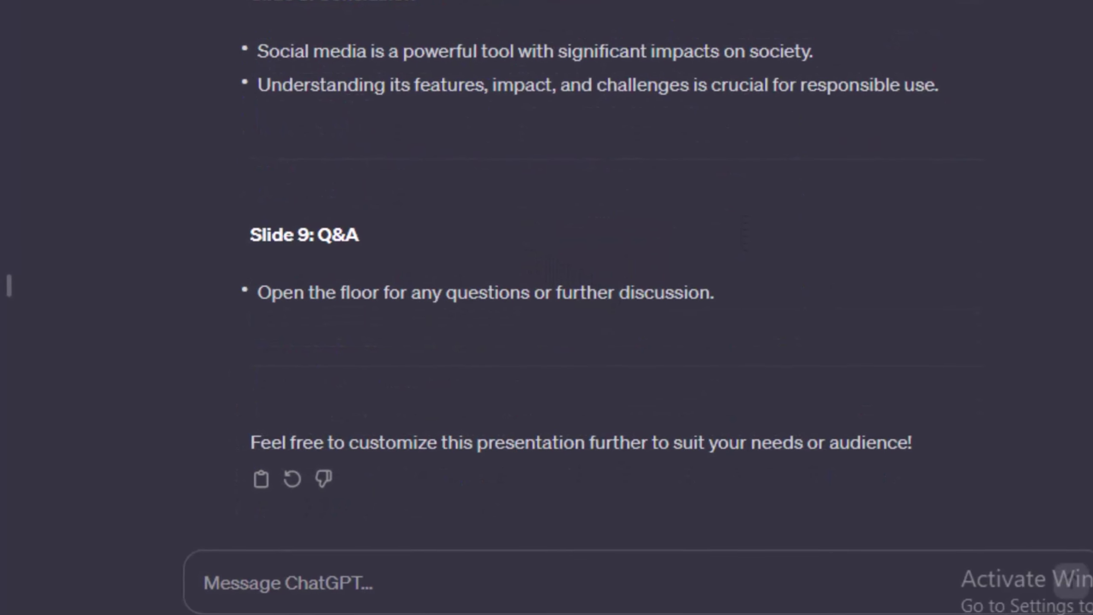
Scroll back up to the start of the 9-slide outline at Slide 1, 'Understanding Social Media'
scroll(546, 301, "up", 20)
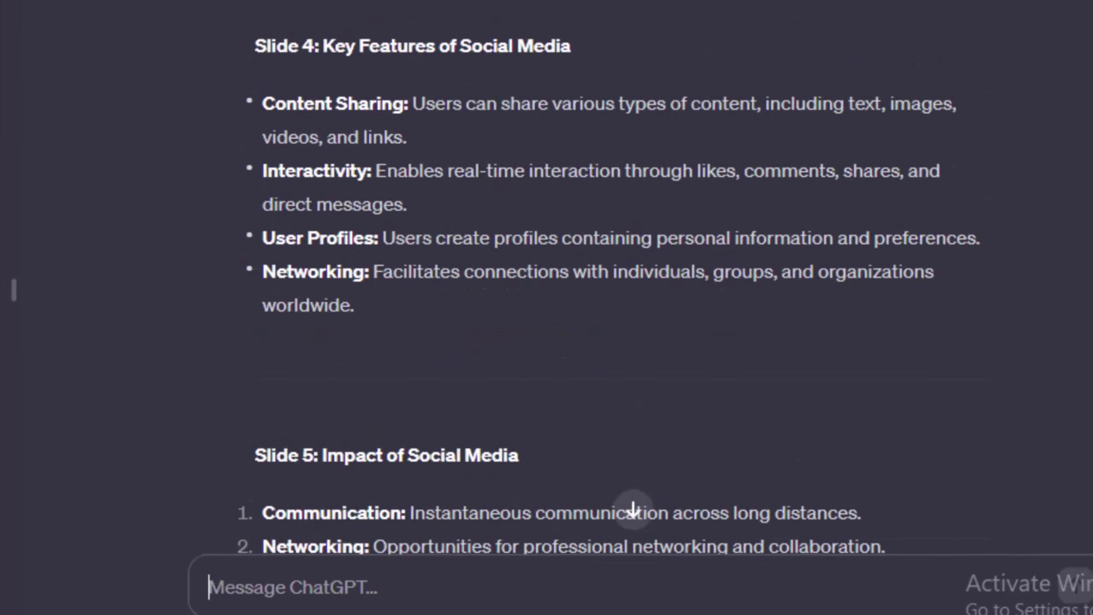
scroll(547, 301, "up", 8)
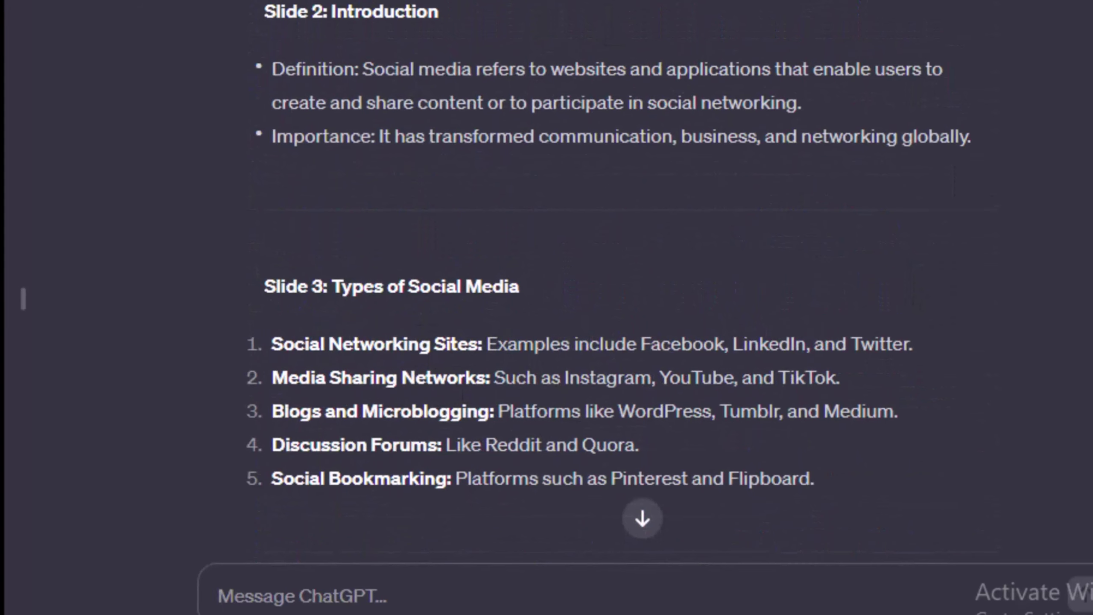
scroll(546, 301, "up", 10)
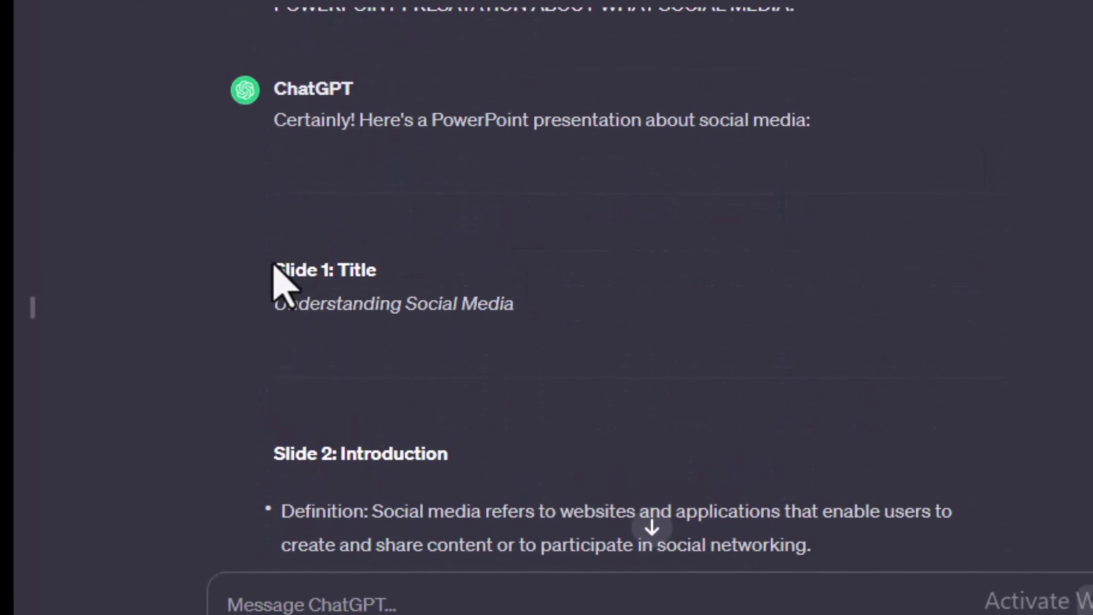
Select the reply from Slide 1: Title through Slide 9: Q&A and copy it
left_click_drag(275, 270, 777, 345)
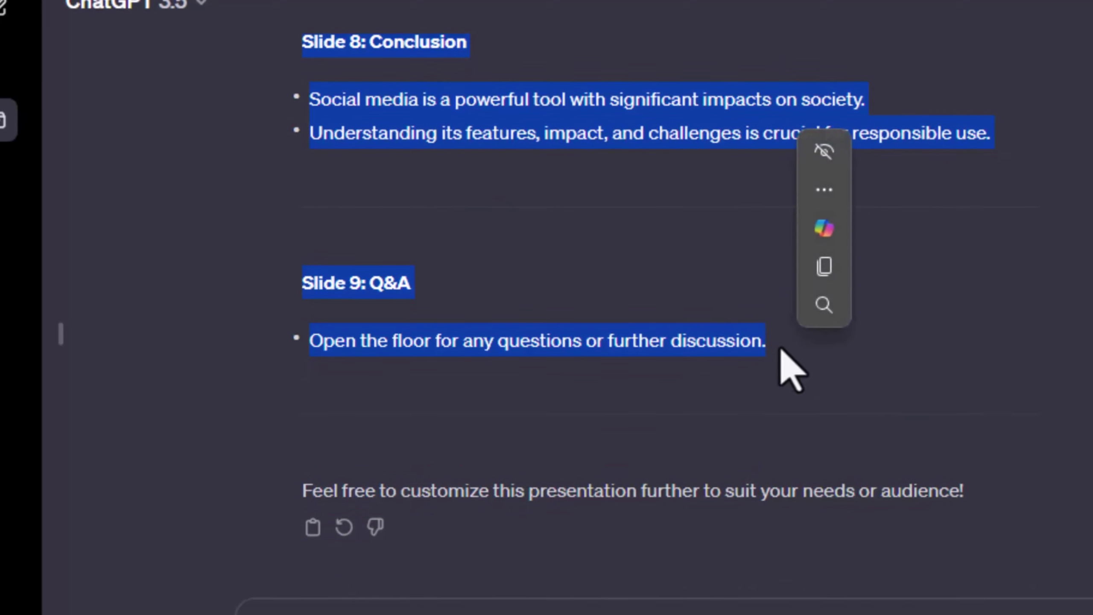
left_click(826, 271)
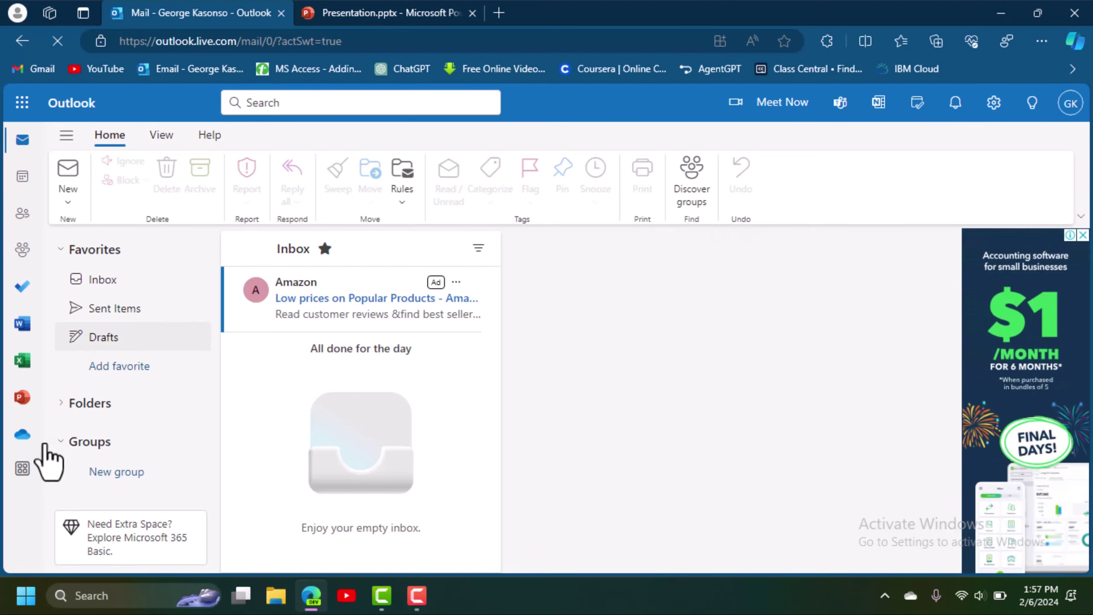
Launch Word from Outlook and paste the outline into a new blank document
left_click(22, 324)
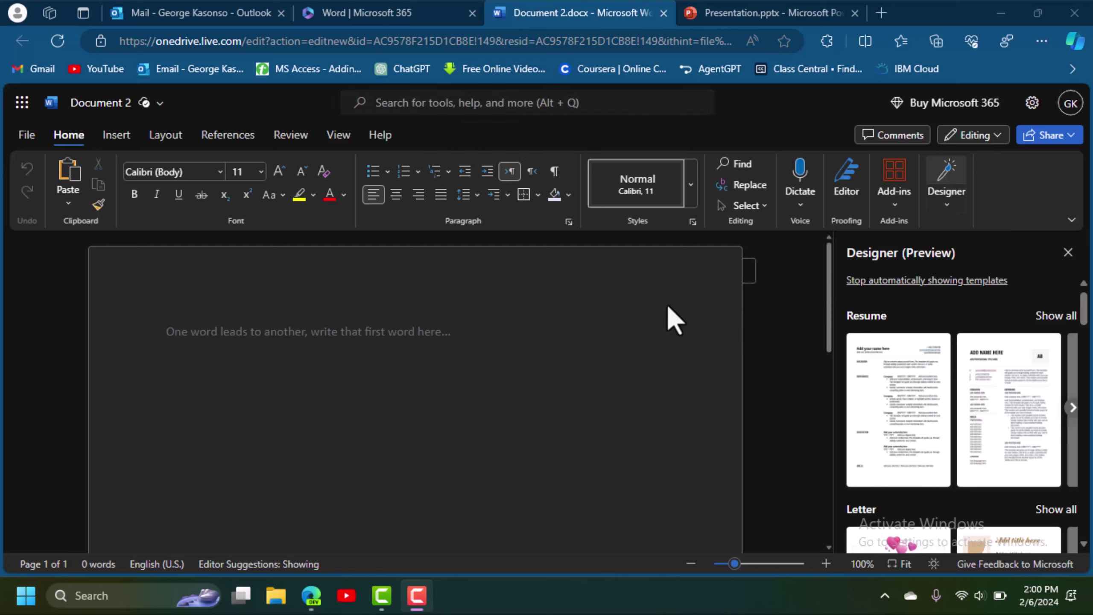
left_click(258, 338)
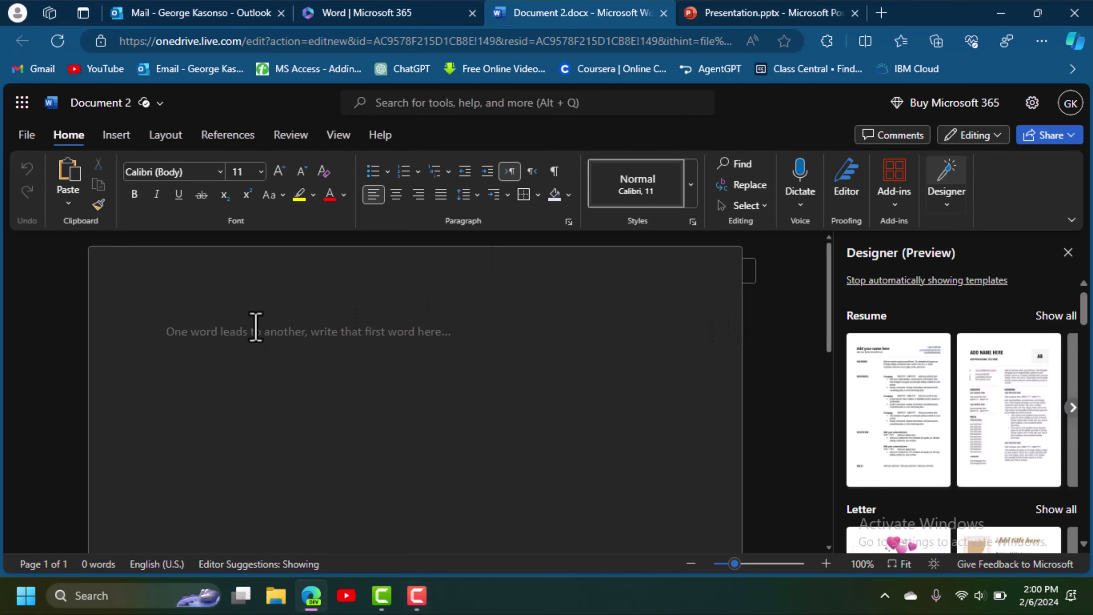
key("ctrl+v")
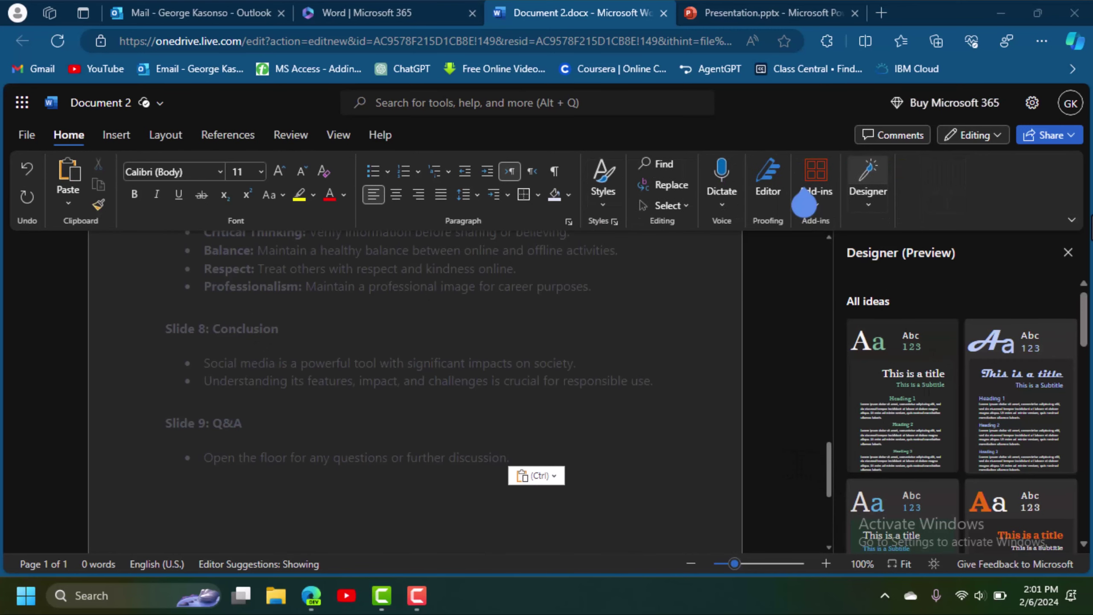
Dismiss the Designer suggestions and remove the Slide 3 and Slide 4 prefixes from the headings
left_click(1068, 253)
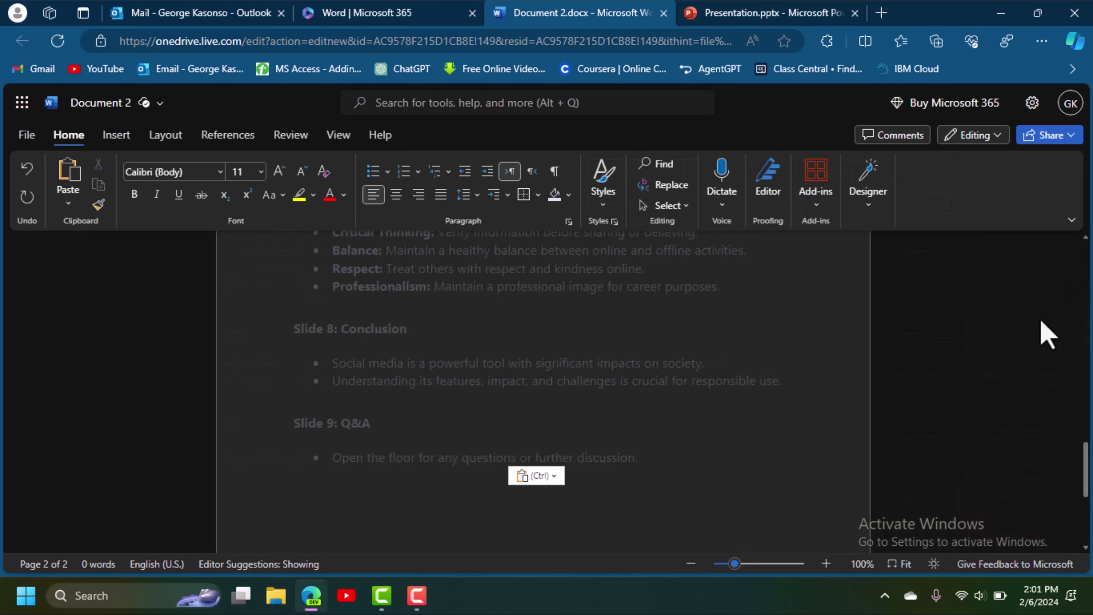
scroll(517, 273, "up", 15)
left_click(335, 335)
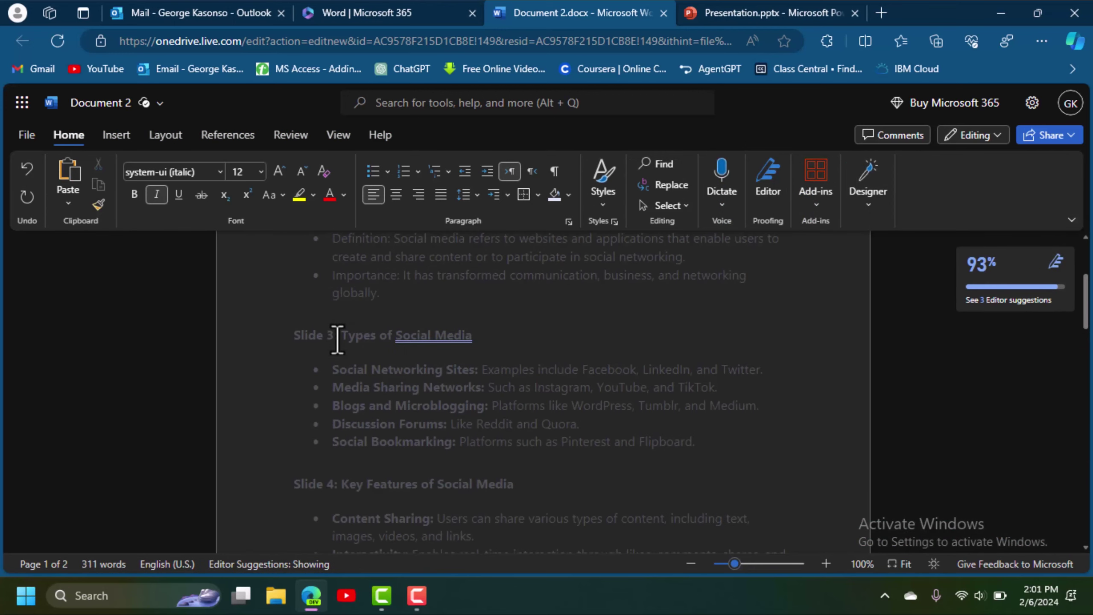
key("BackSpace")
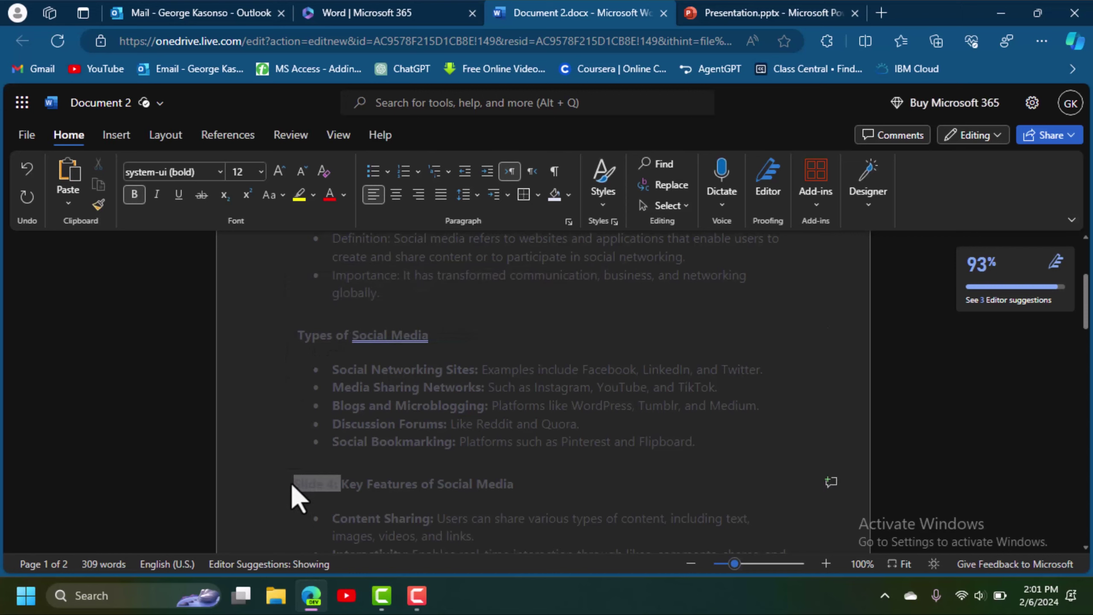
key("BackSpace")
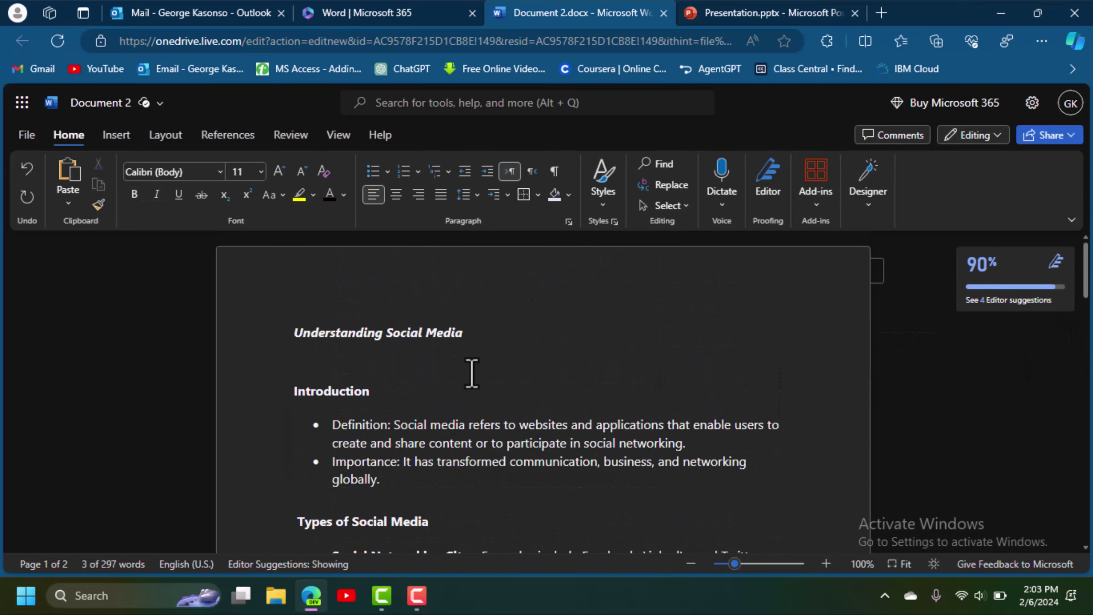
left_click(290, 364)
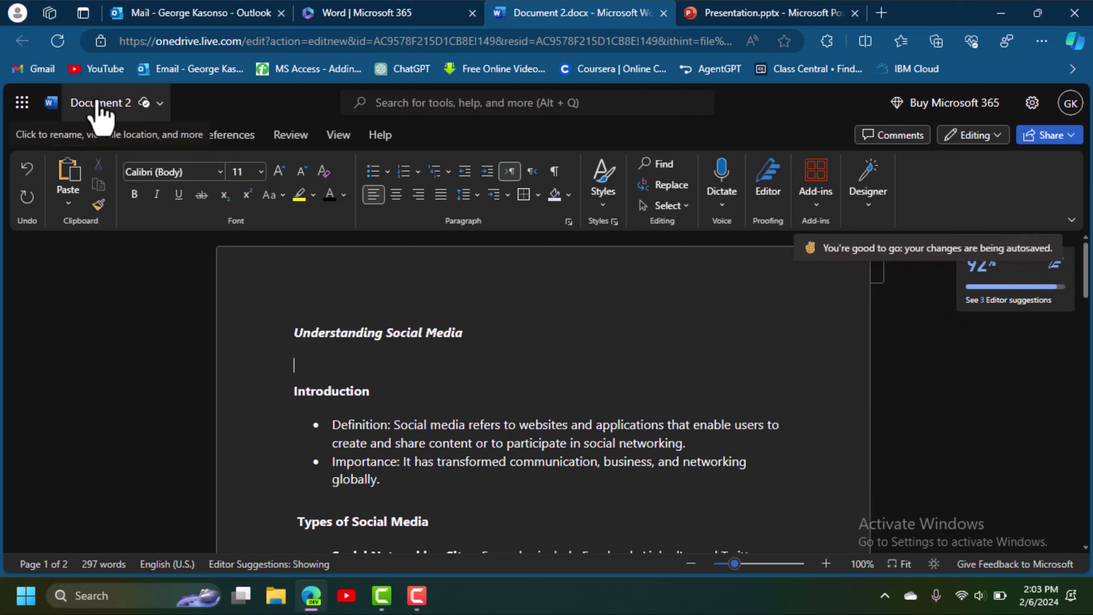
Rename Document 2 to 'PP', keeping it in its current folder
left_click(159, 105)
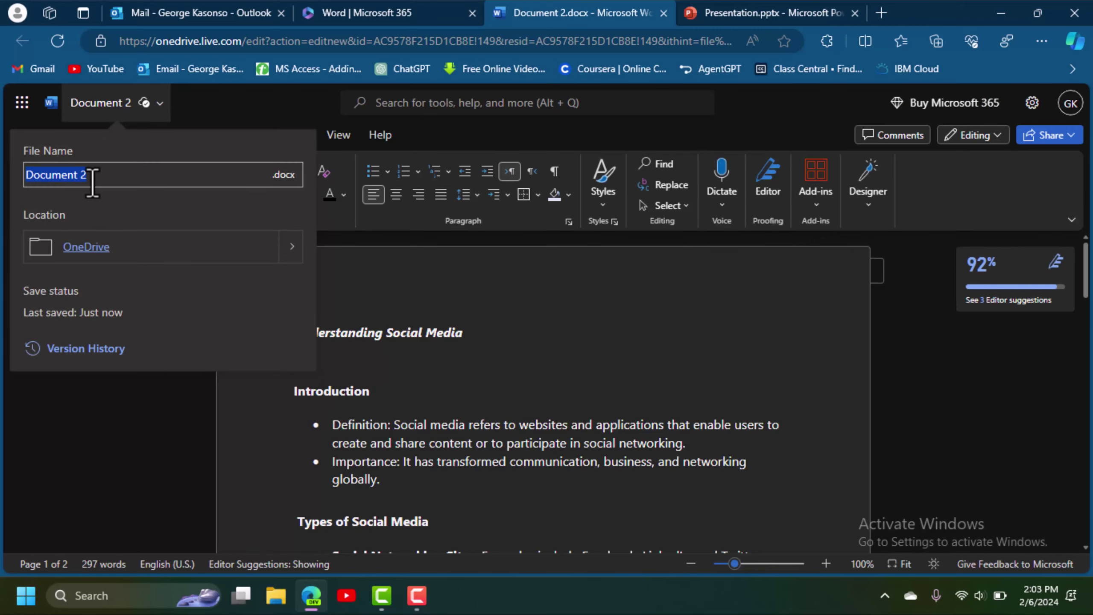
type("PP")
left_click(278, 244)
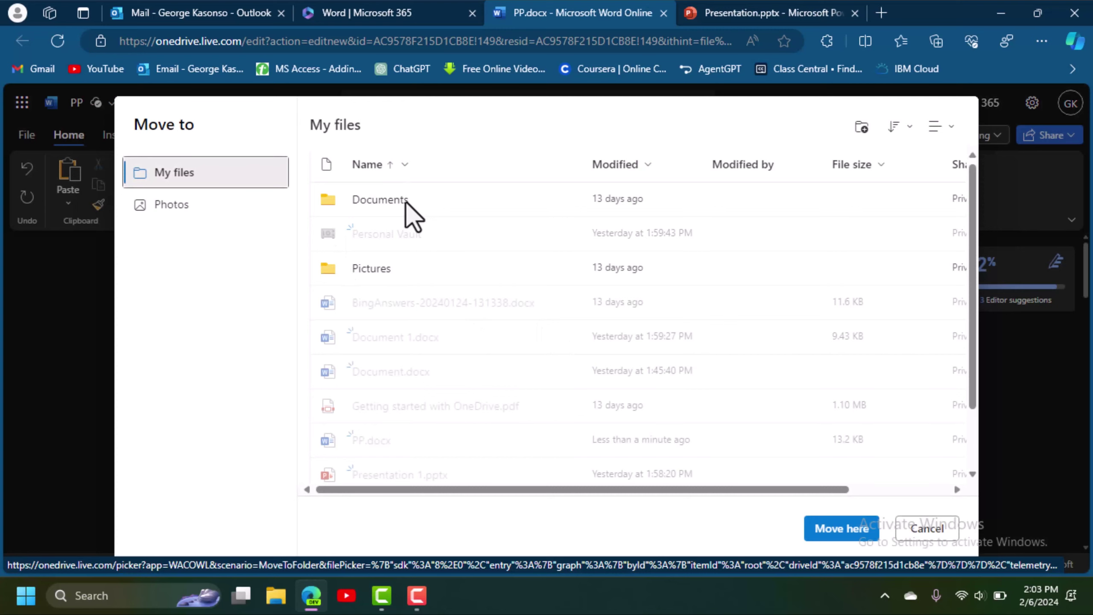
key("Escape")
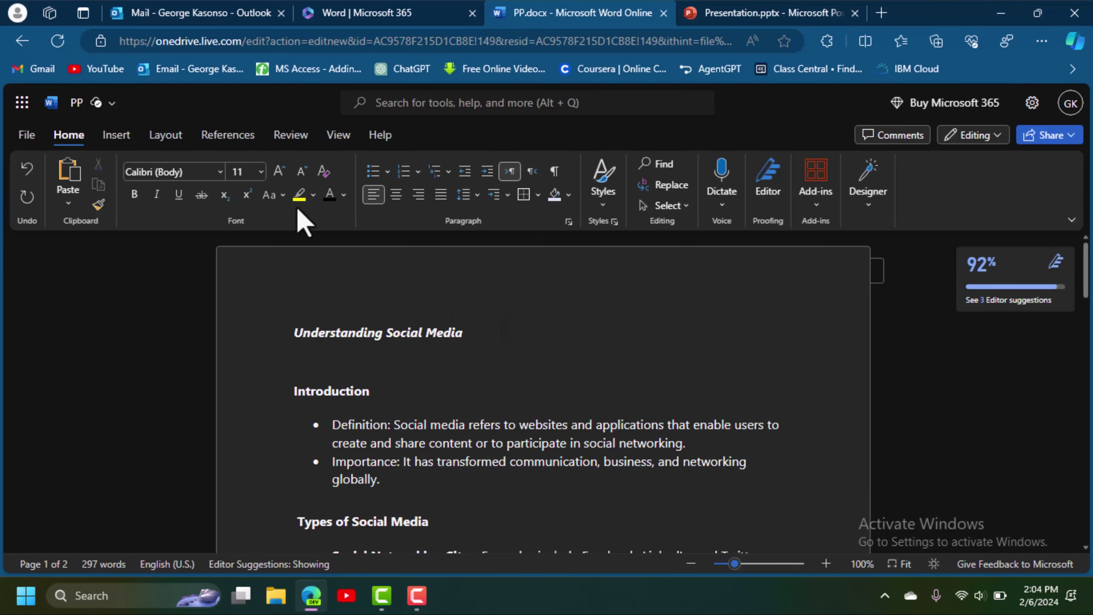
Choose Export to PowerPoint presentation (preview) from the File menu's Export options
left_click(27, 135)
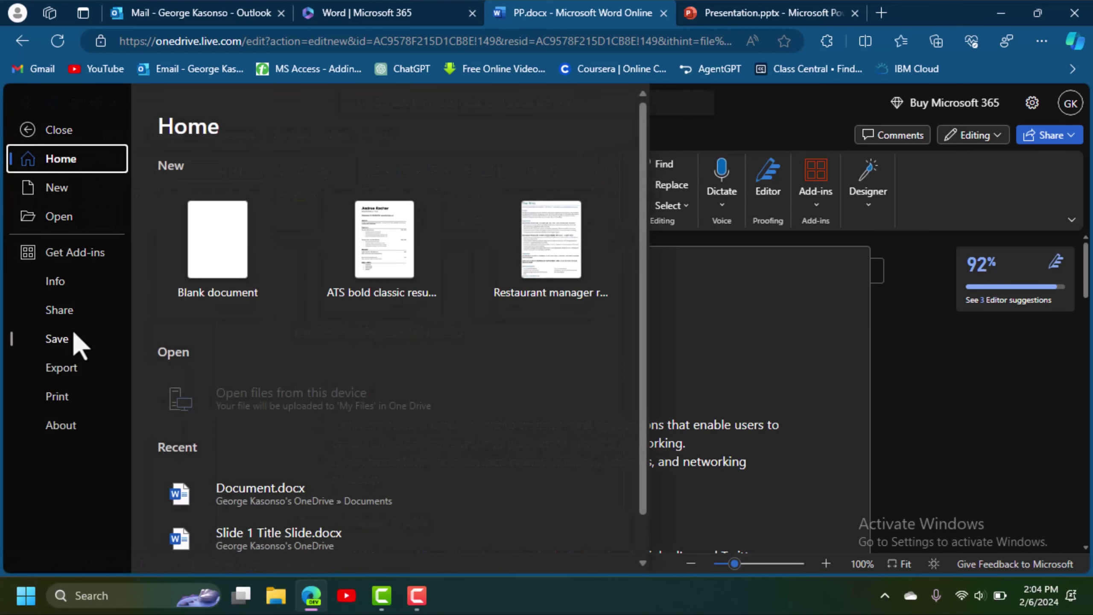
left_click(64, 370)
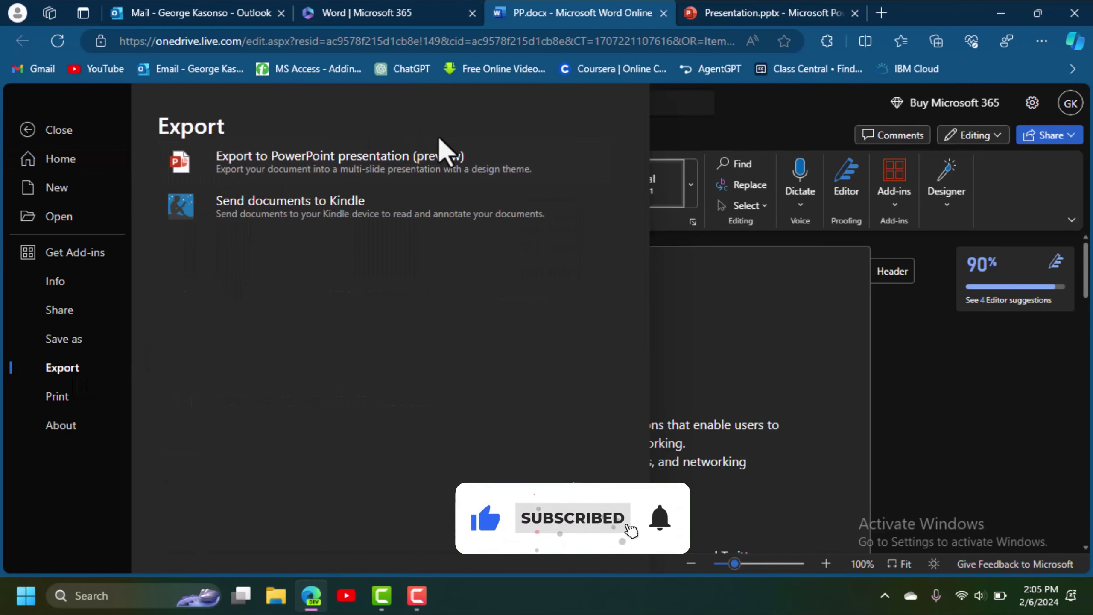
left_click(329, 158)
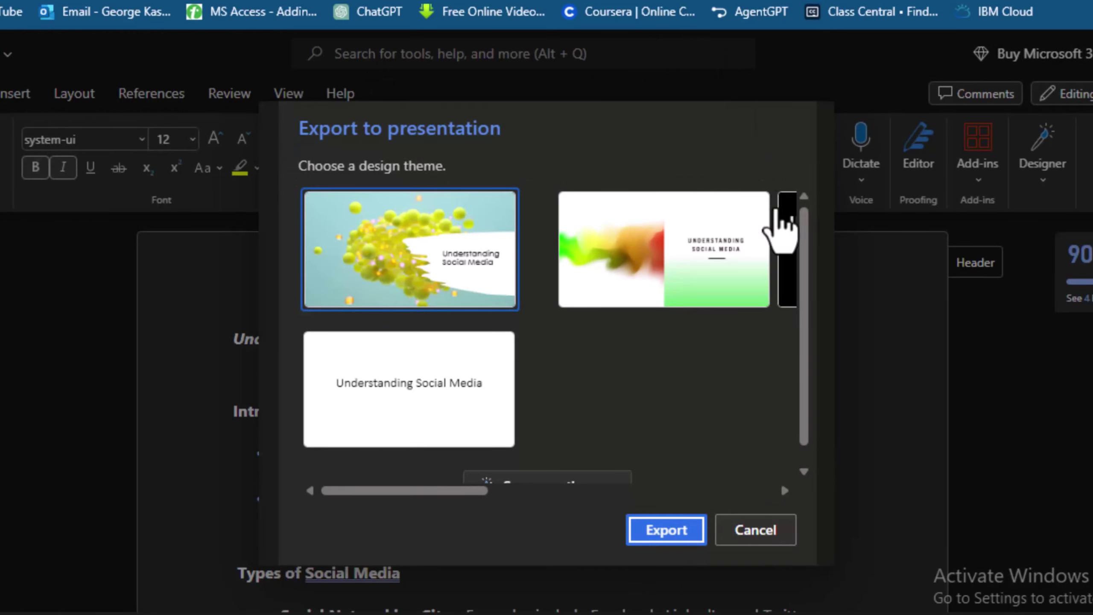
Browse the theme gallery, choose the pink geometric theme, and export the outline
left_click_drag(389, 494, 327, 495)
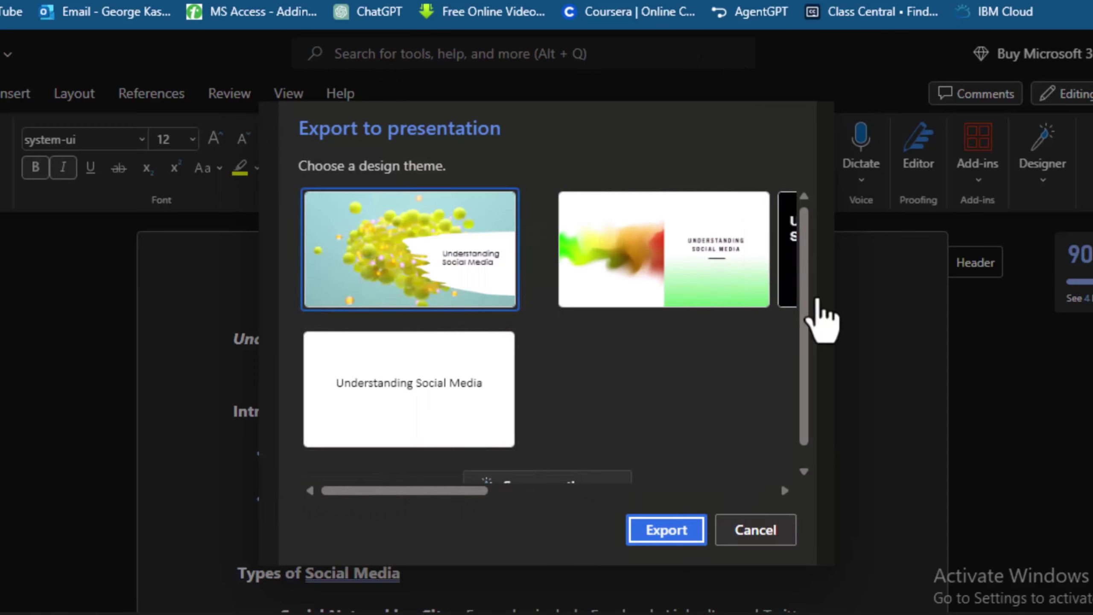
scroll(603, 500, "right", 5)
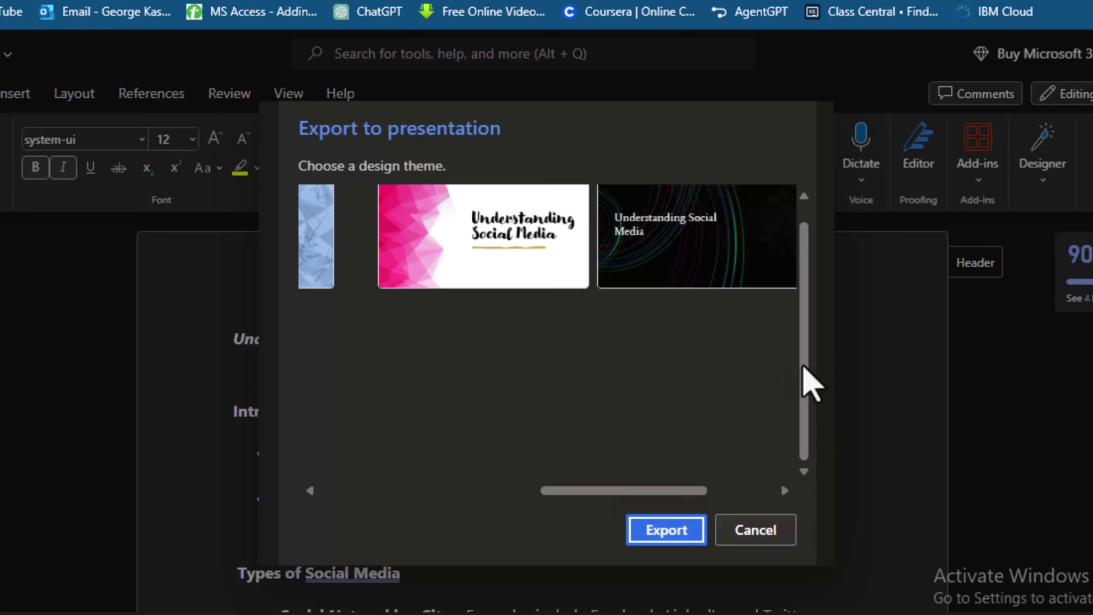
scroll(809, 383, "up", 1)
left_click(482, 241)
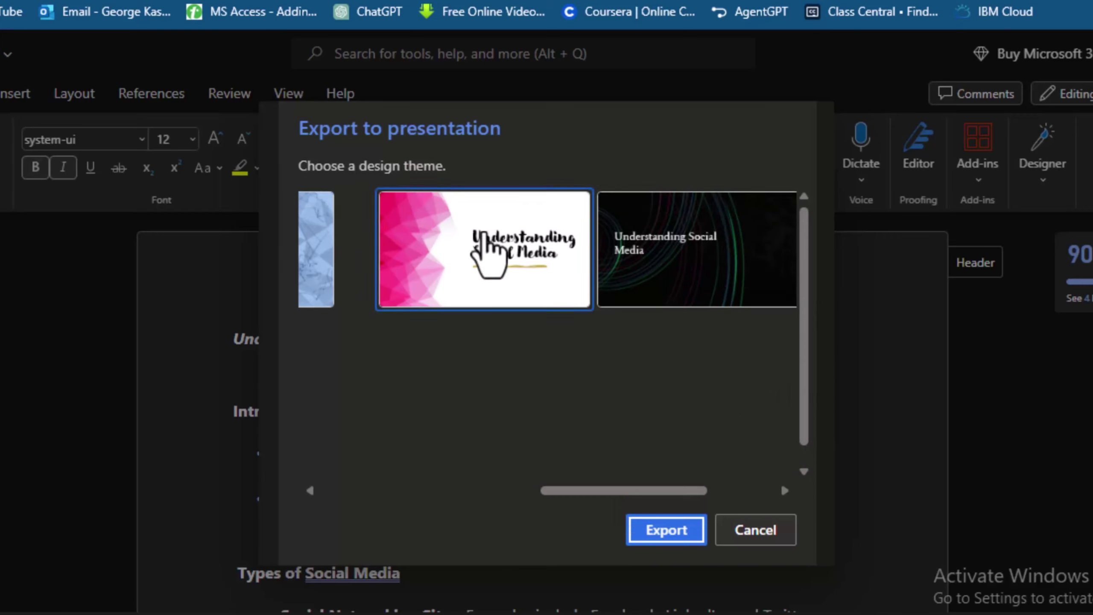
left_click(660, 537)
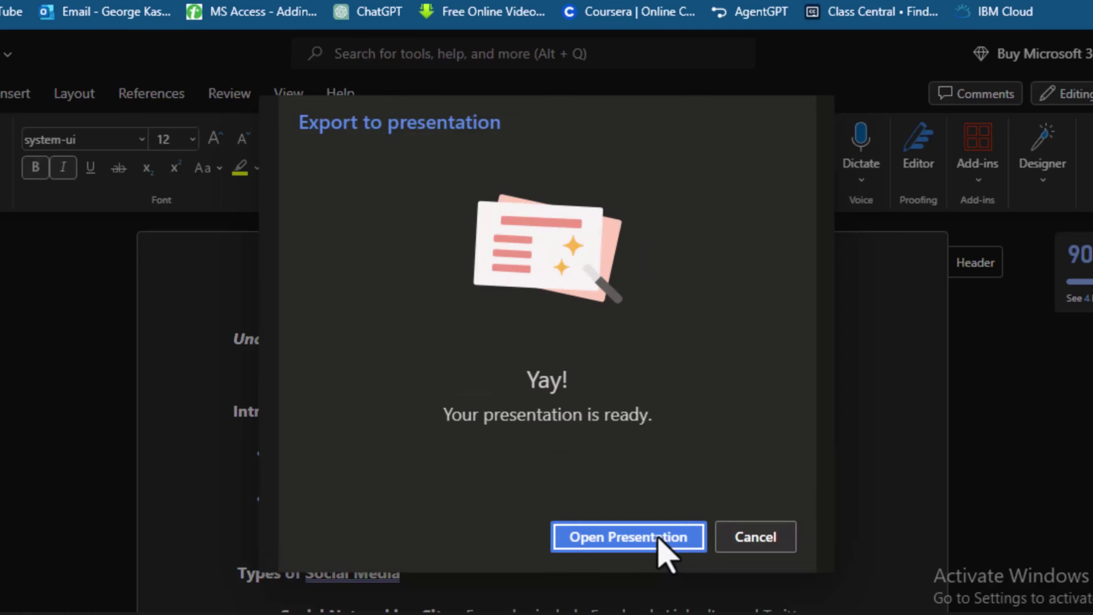
Open PP.pptx in PowerPoint for the web and browse Designer layout ideas for the title slide
left_click(658, 543)
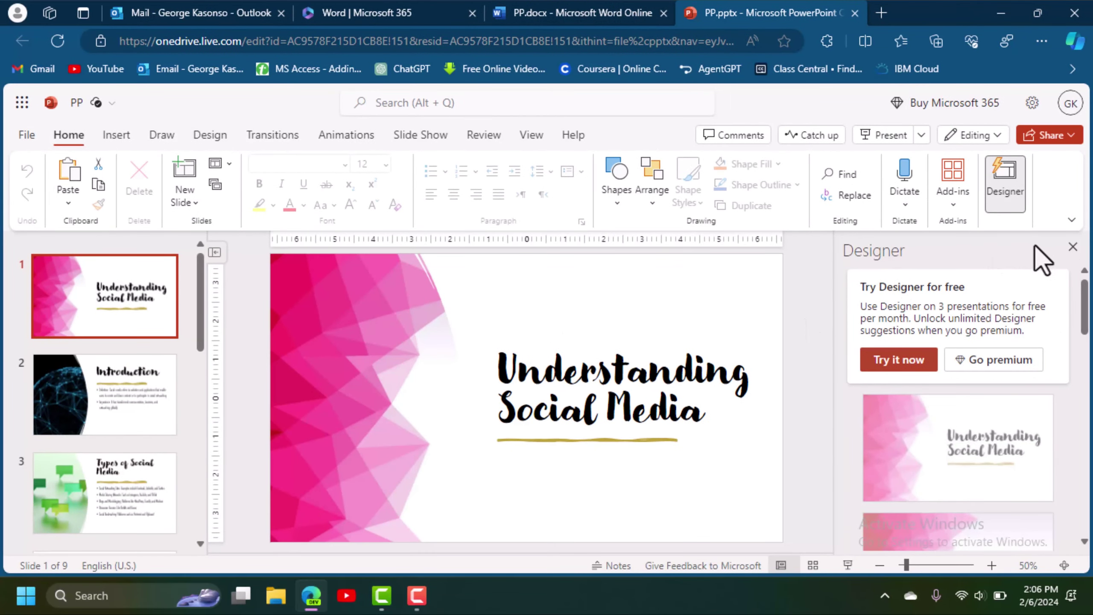
left_click(1073, 246)
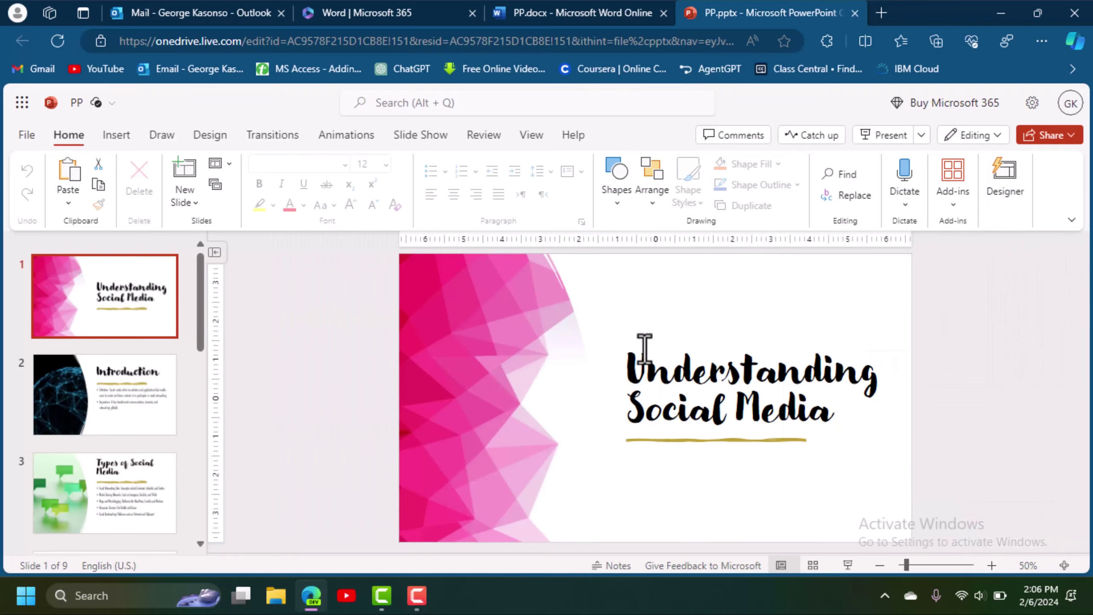
left_click(1005, 181)
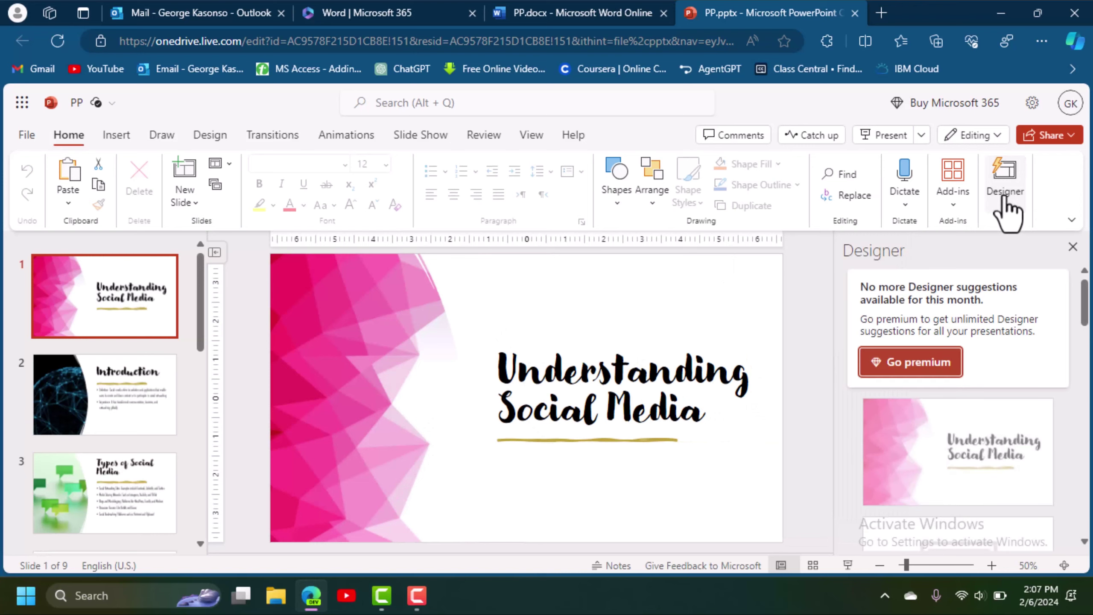
left_click_drag(1088, 304, 1085, 379)
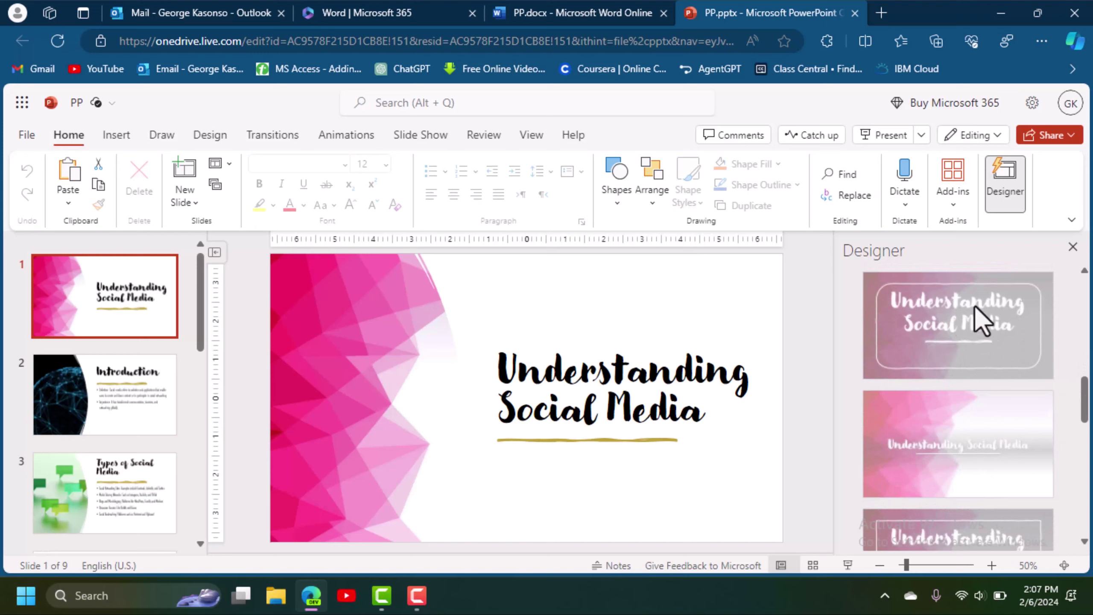
scroll(1050, 378, "up", 5)
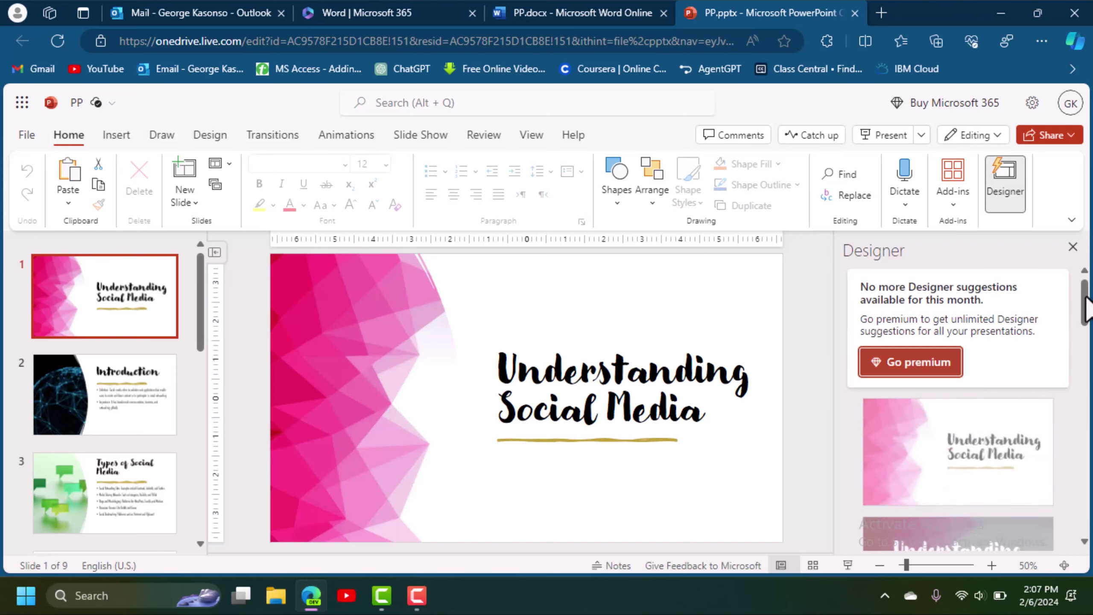
left_click_drag(1086, 306, 1085, 394)
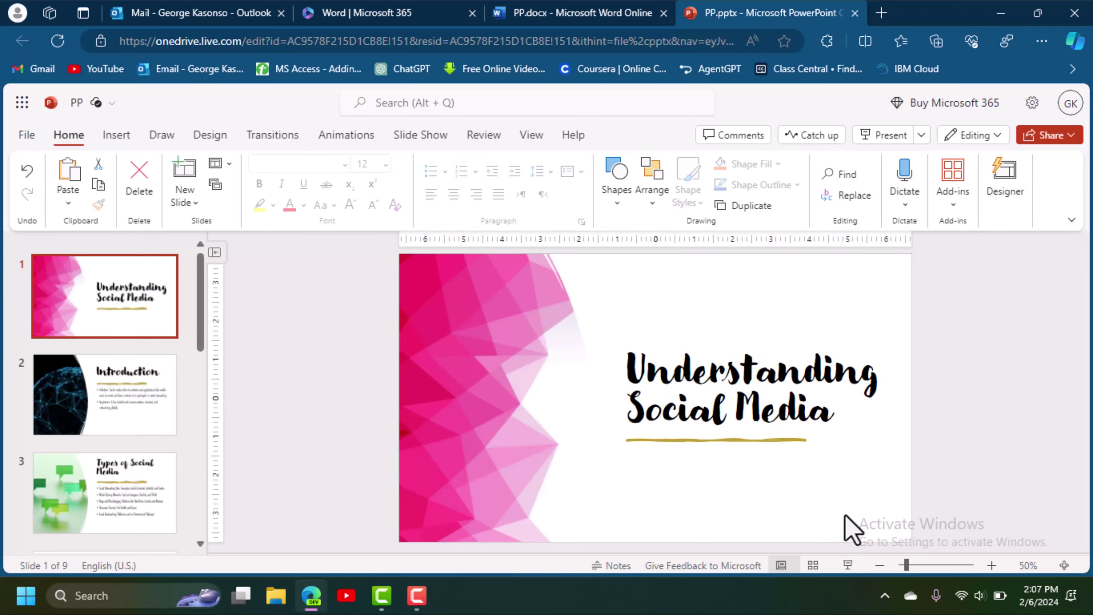
Play the slideshow from 'Understanding Social Media' through the Conclusion slide, then return to editing
left_click(847, 566)
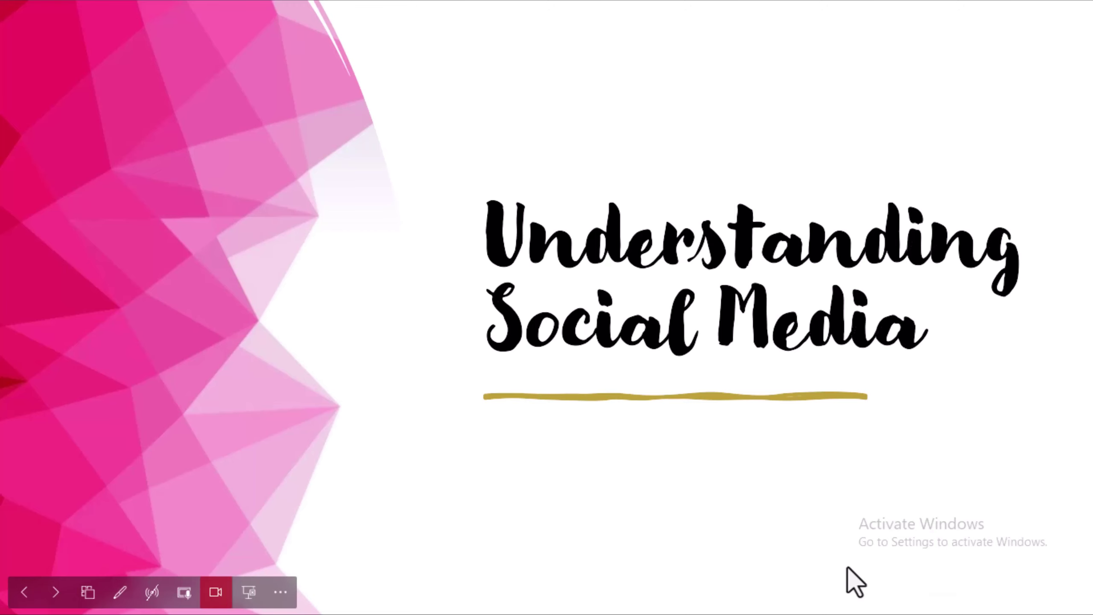
left_click(847, 566)
left_click(847, 565)
key("Left")
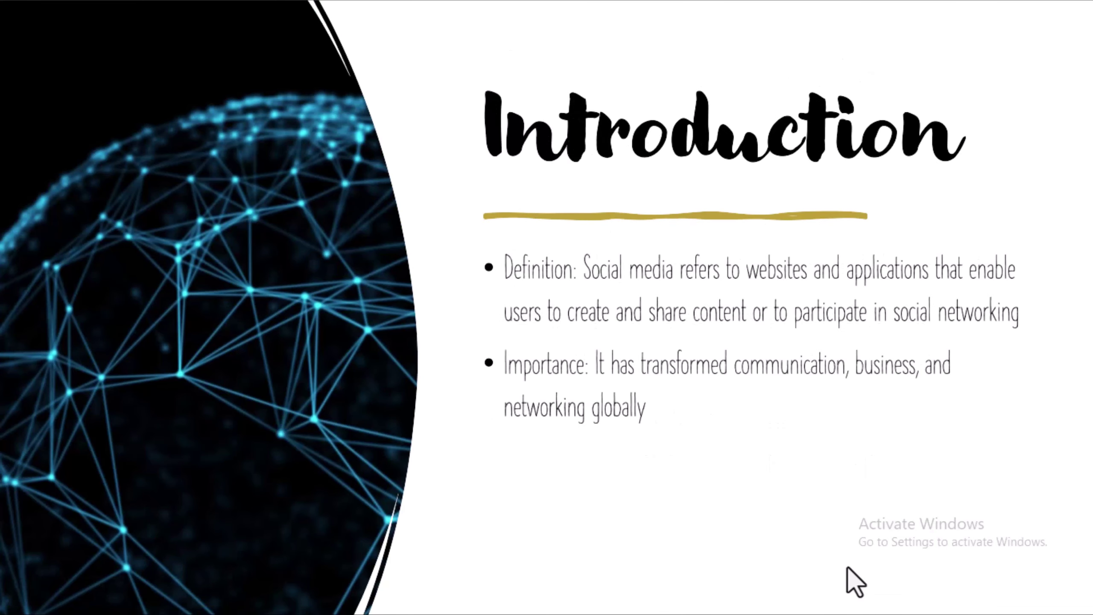
left_click(846, 566)
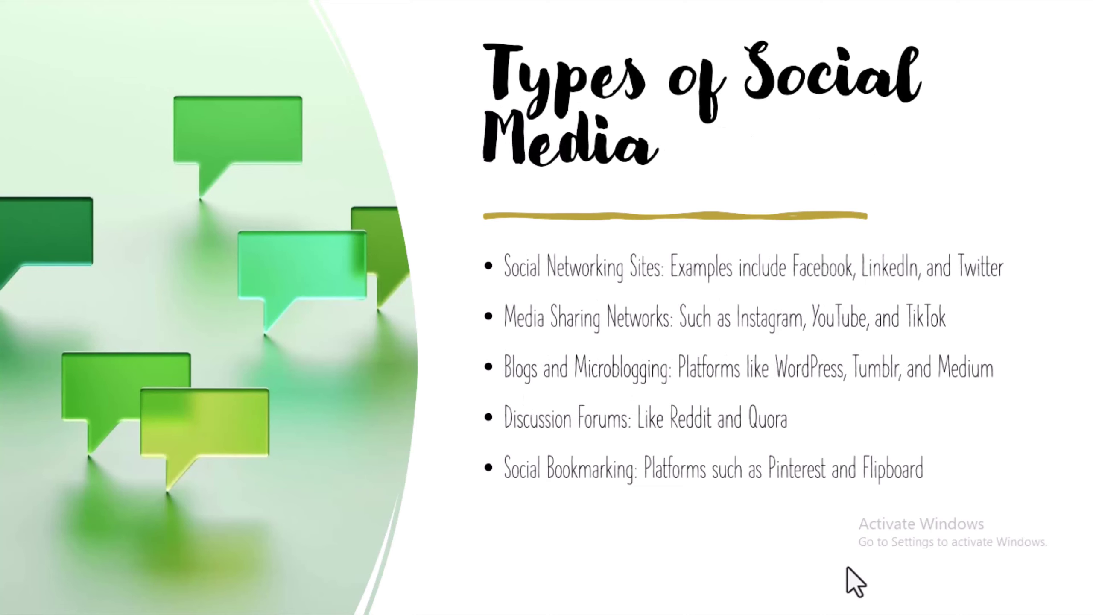
left_click(846, 566)
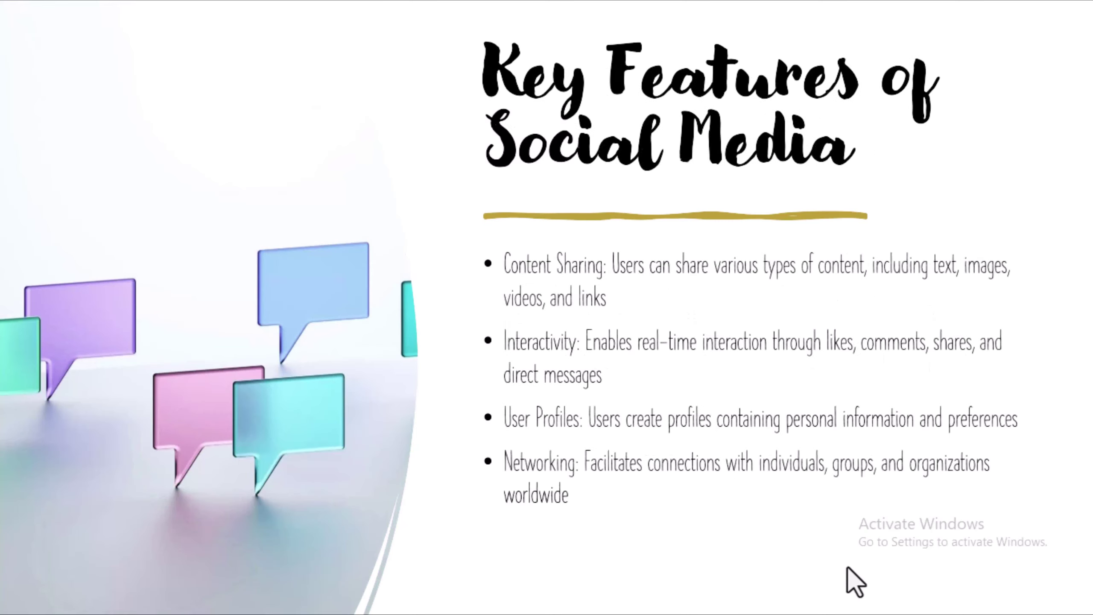
left_click(847, 566)
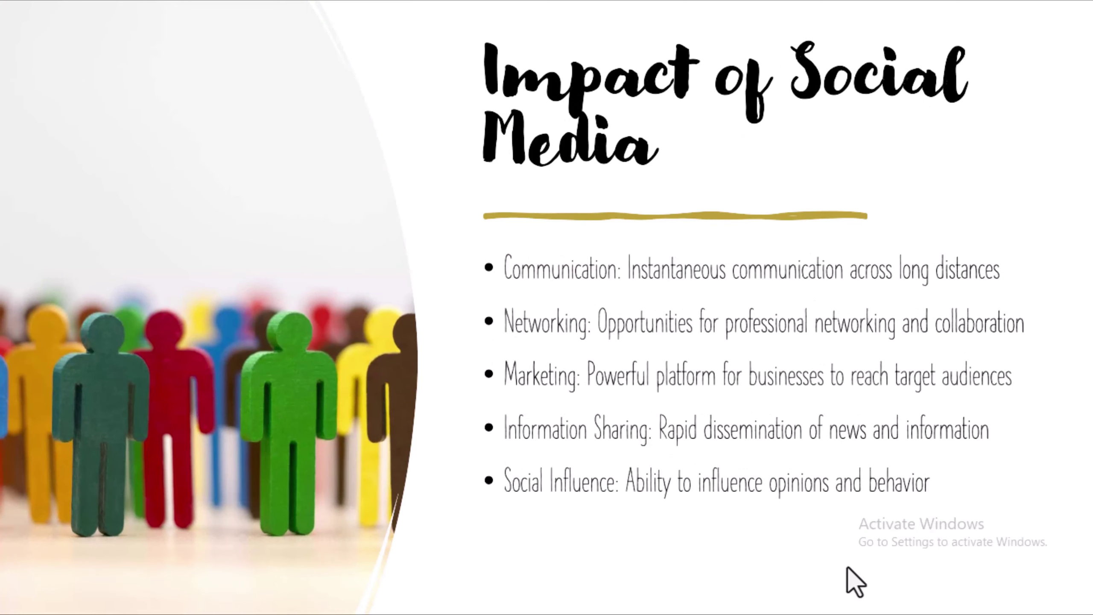
left_click(846, 565)
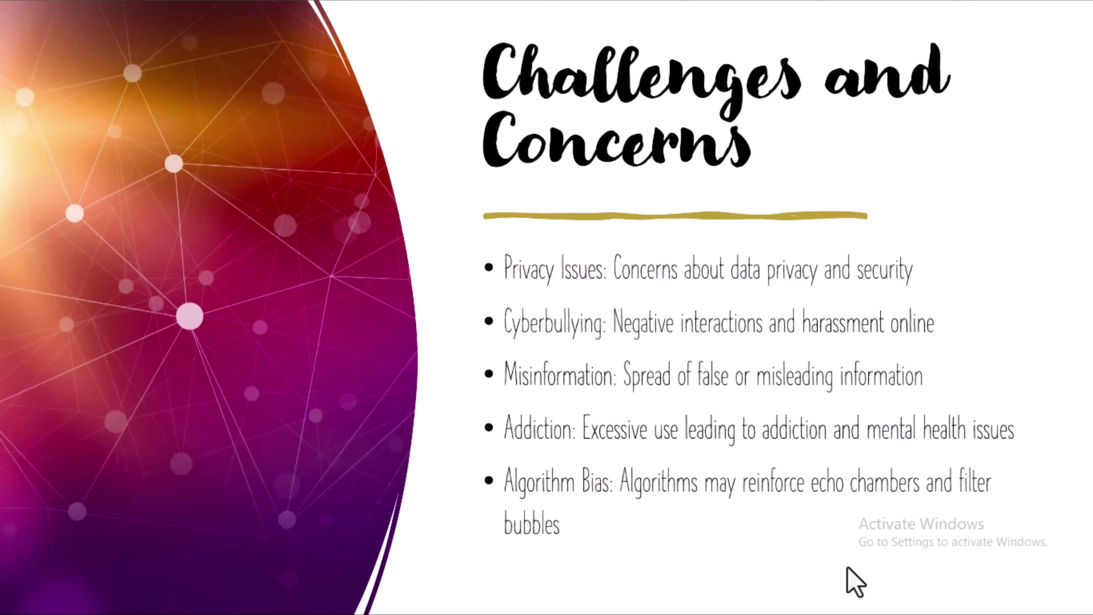
left_click(847, 566)
left_click(846, 565)
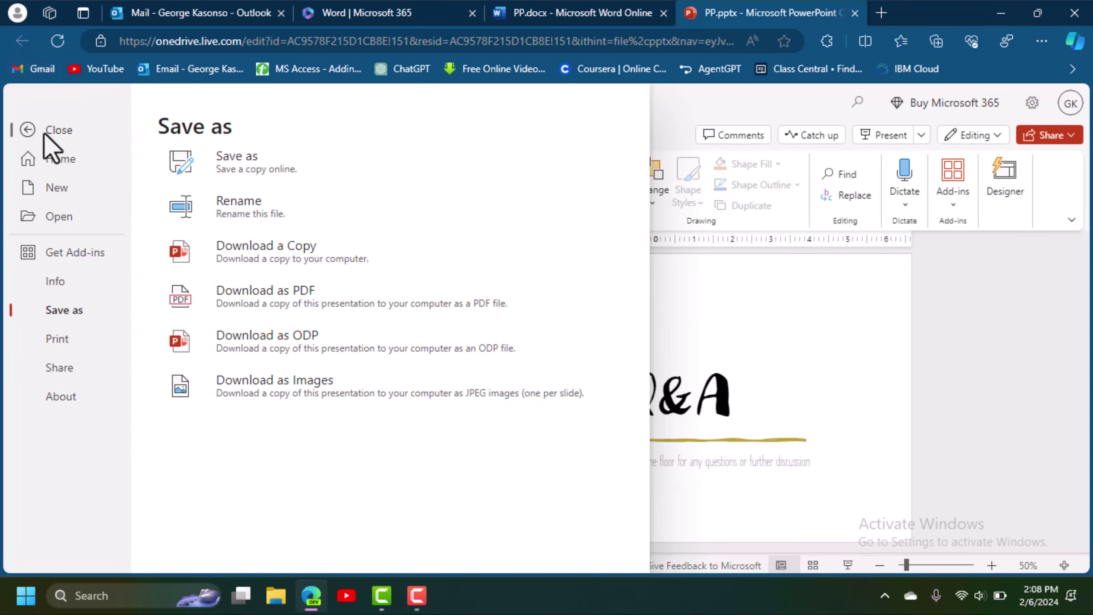
left_click(52, 131)
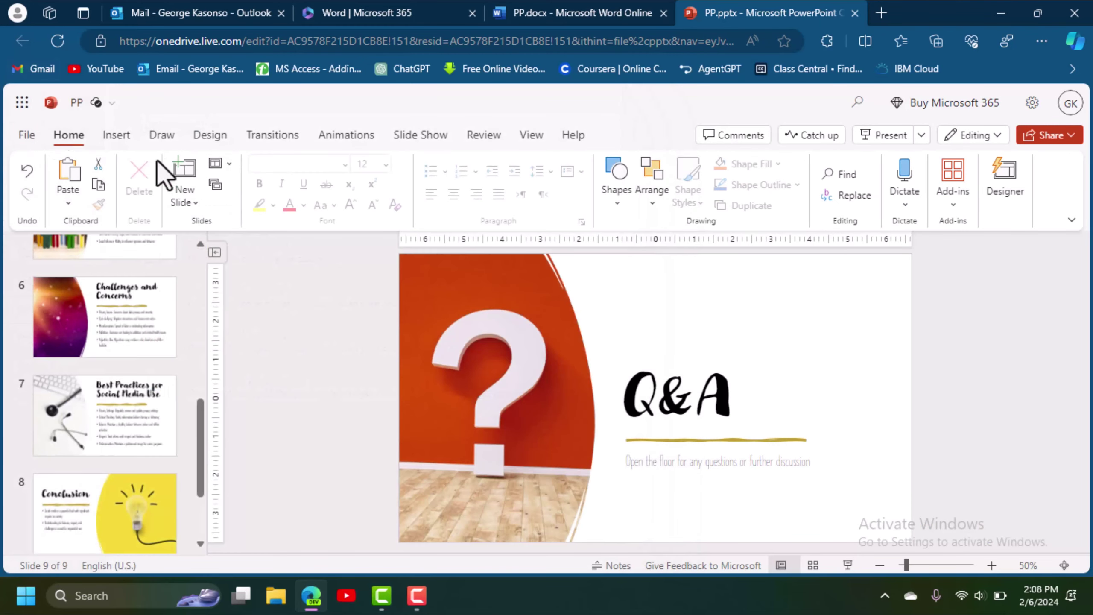
Prepare a downloadable copy of the presentation via File > Save as > Download a Copy
key("alt+f")
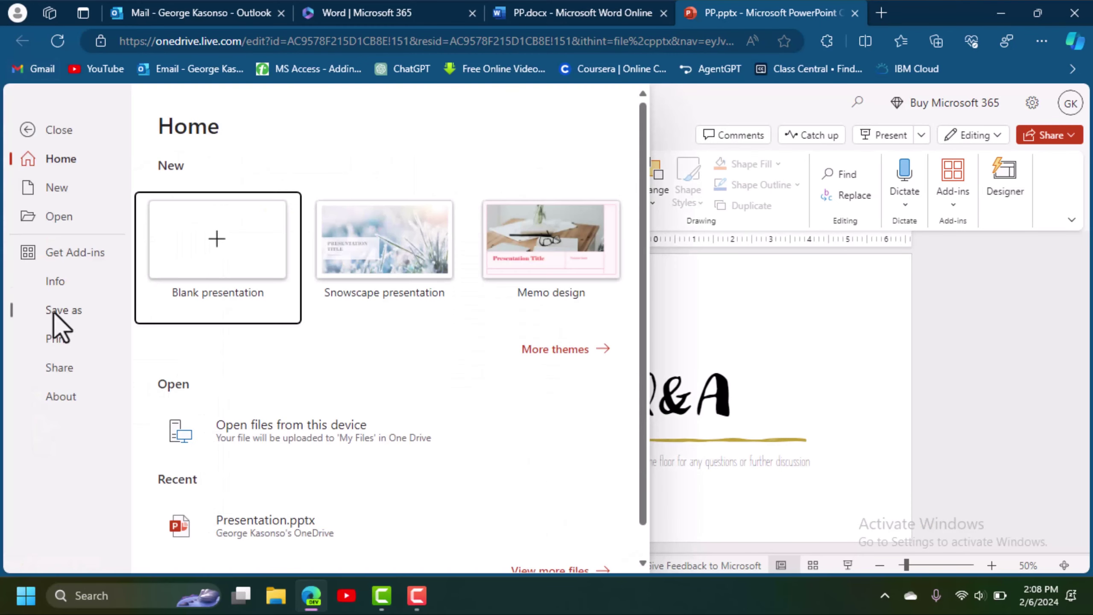
left_click(84, 307)
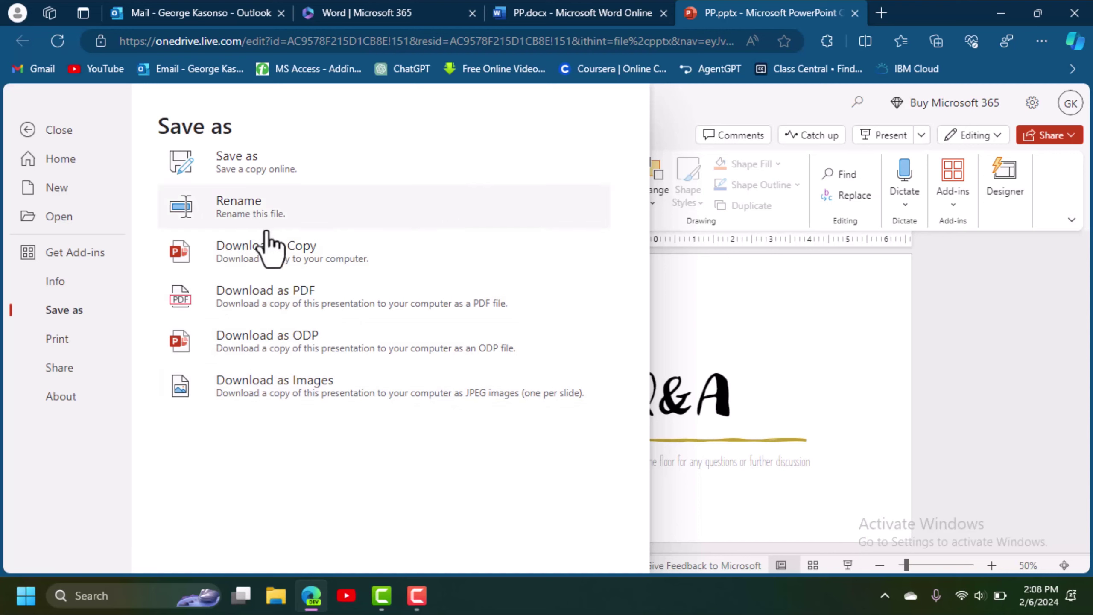
left_click(252, 251)
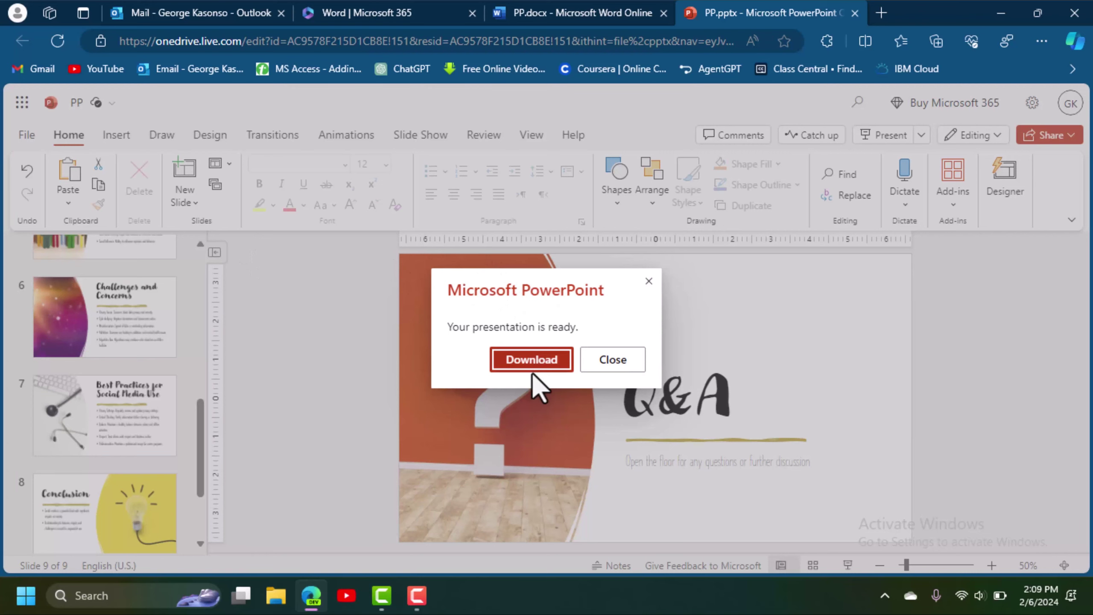
Download the prepared file and save it as PP.pptx on the Desktop
left_click(532, 359)
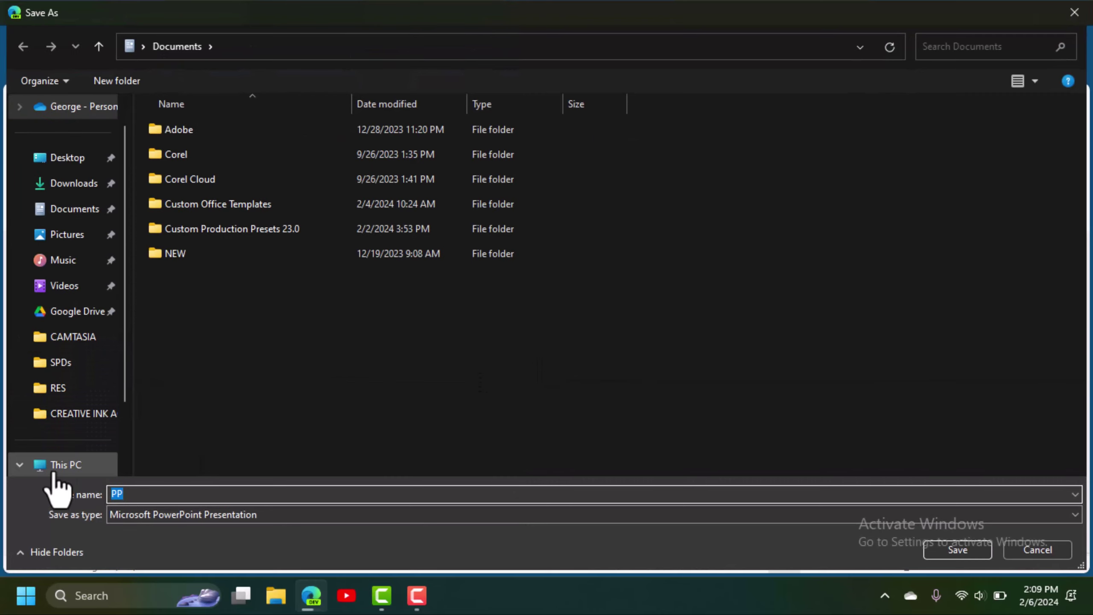
left_click(69, 160)
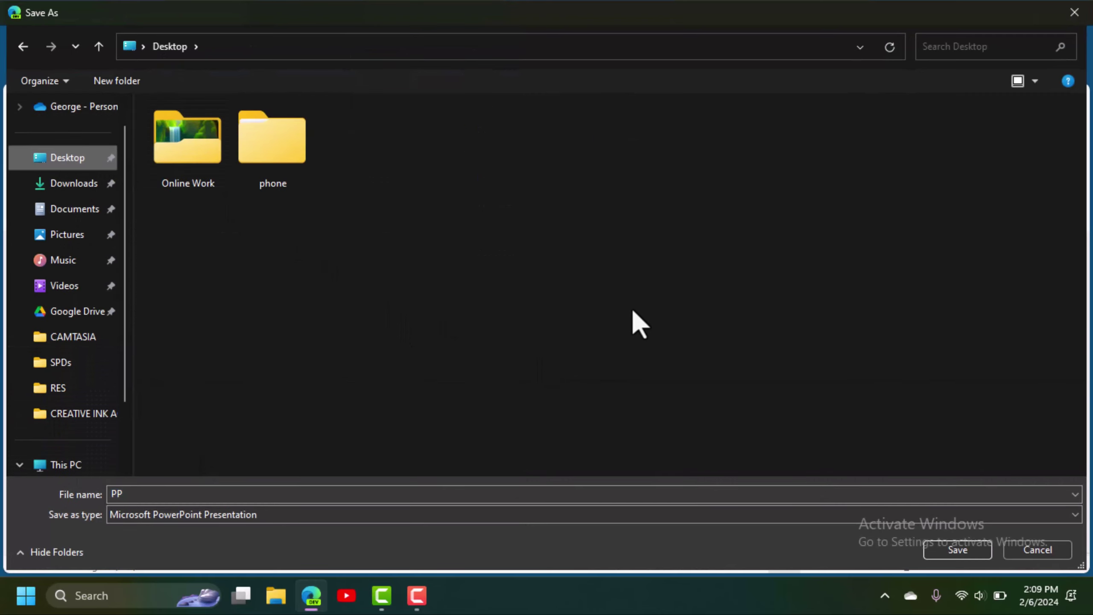
left_click(958, 551)
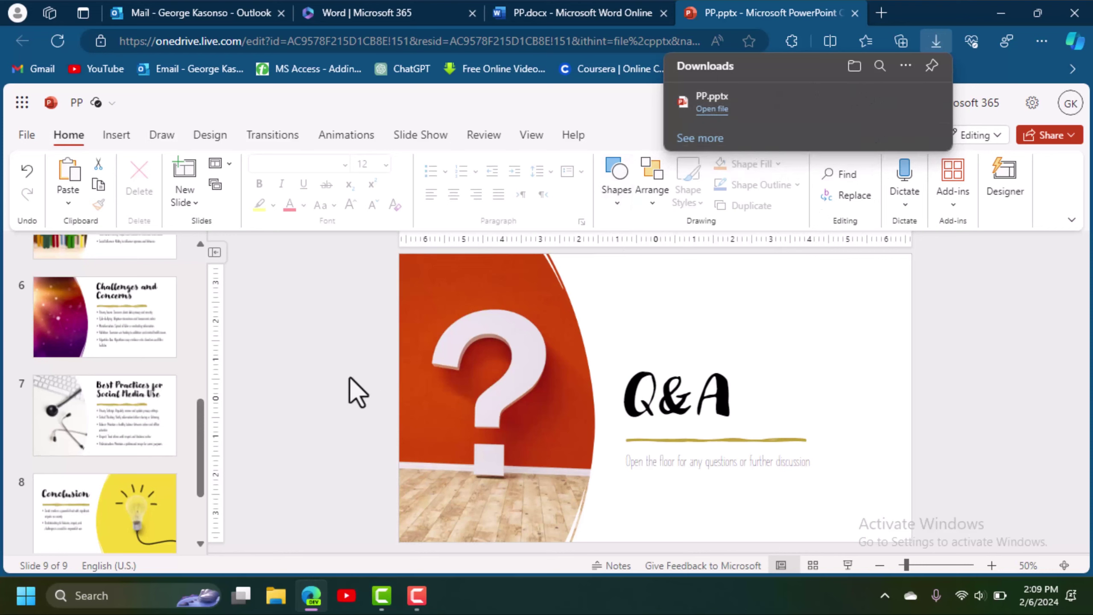
Close the Downloads list, returning to the nine-slide deck on its Q&A slide
left_click_drag(207, 452, 207, 329)
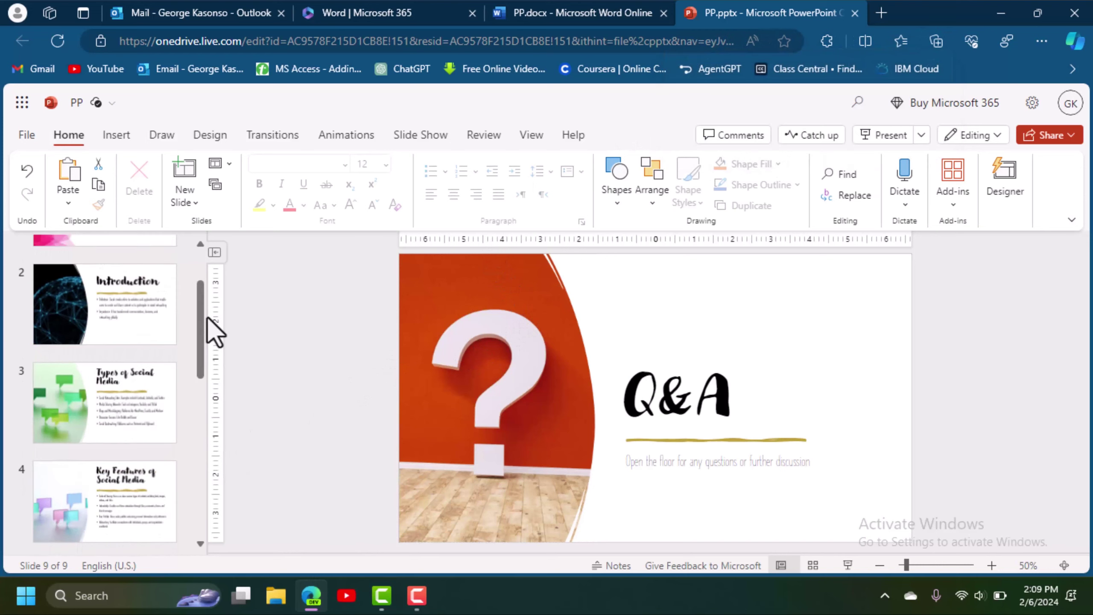